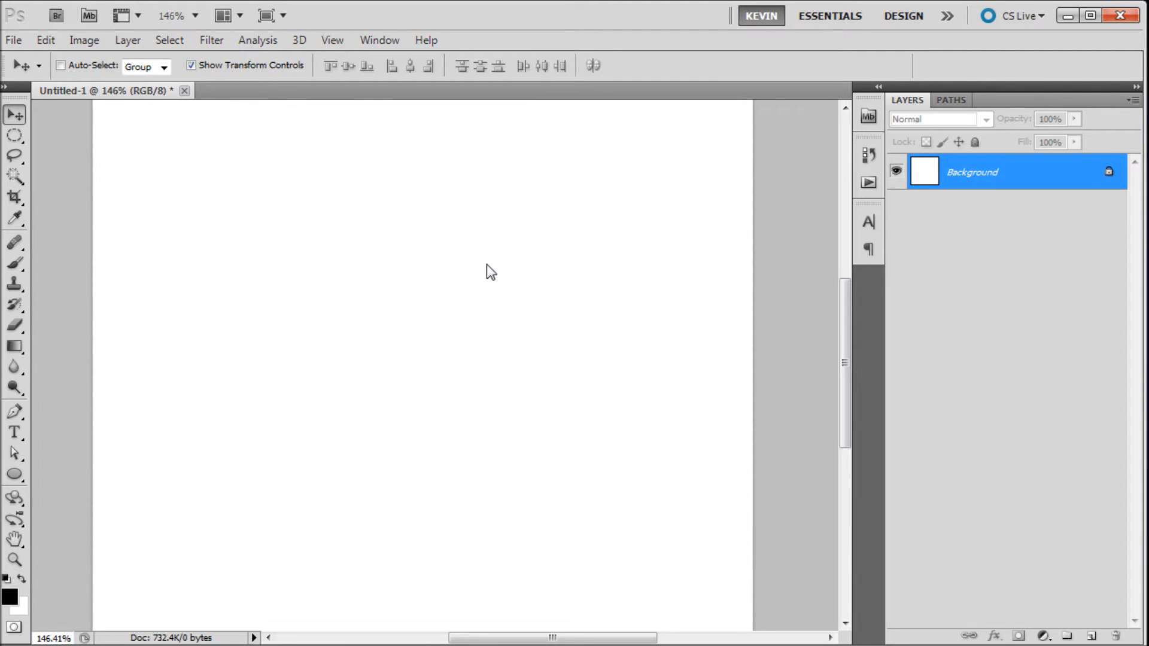
Step: Draw a large black circle, then a smaller black circle at upper right on a new layer
click(16, 475)
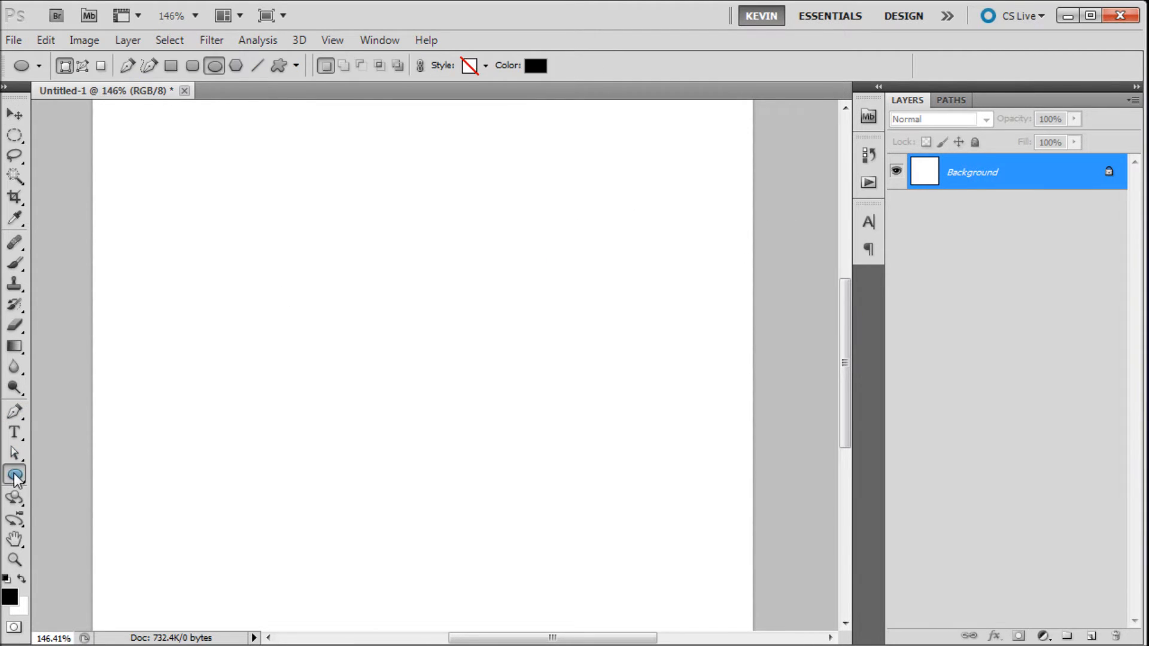
drag(270, 270, 496, 496)
click(1091, 636)
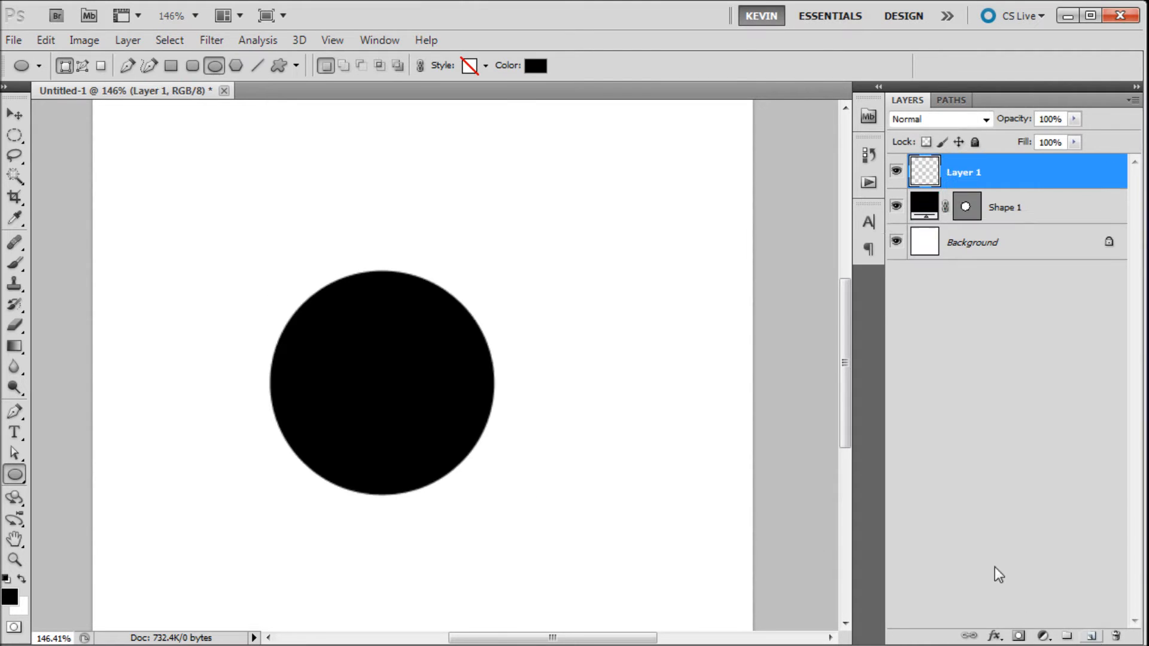
drag(541, 218, 618, 297)
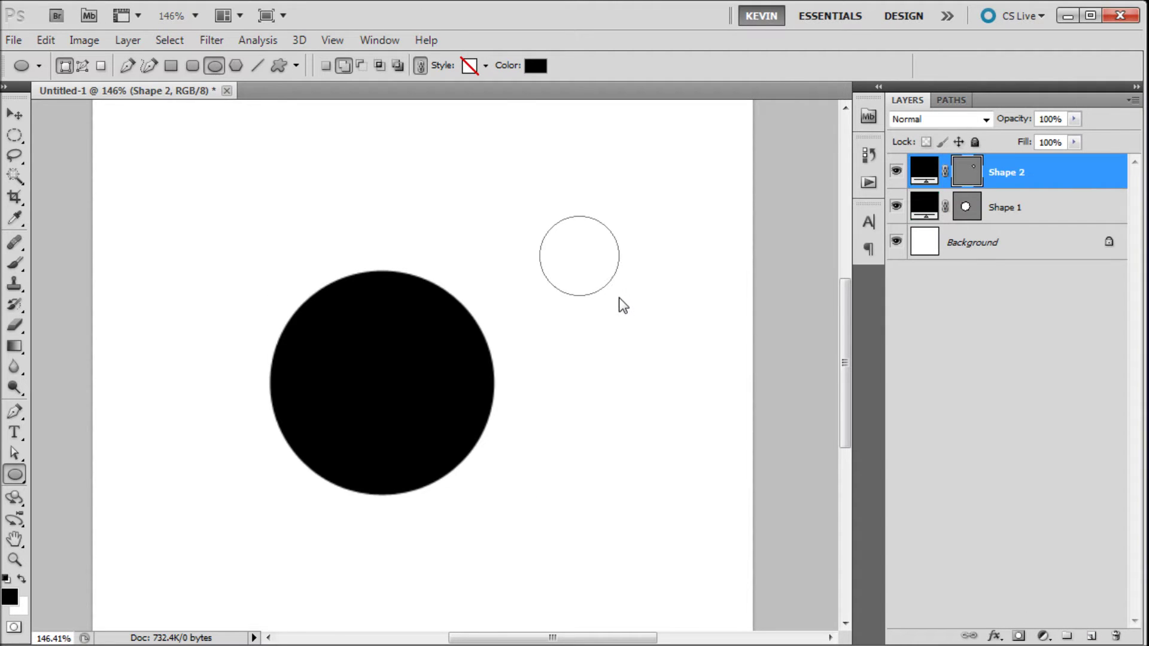
click(16, 116)
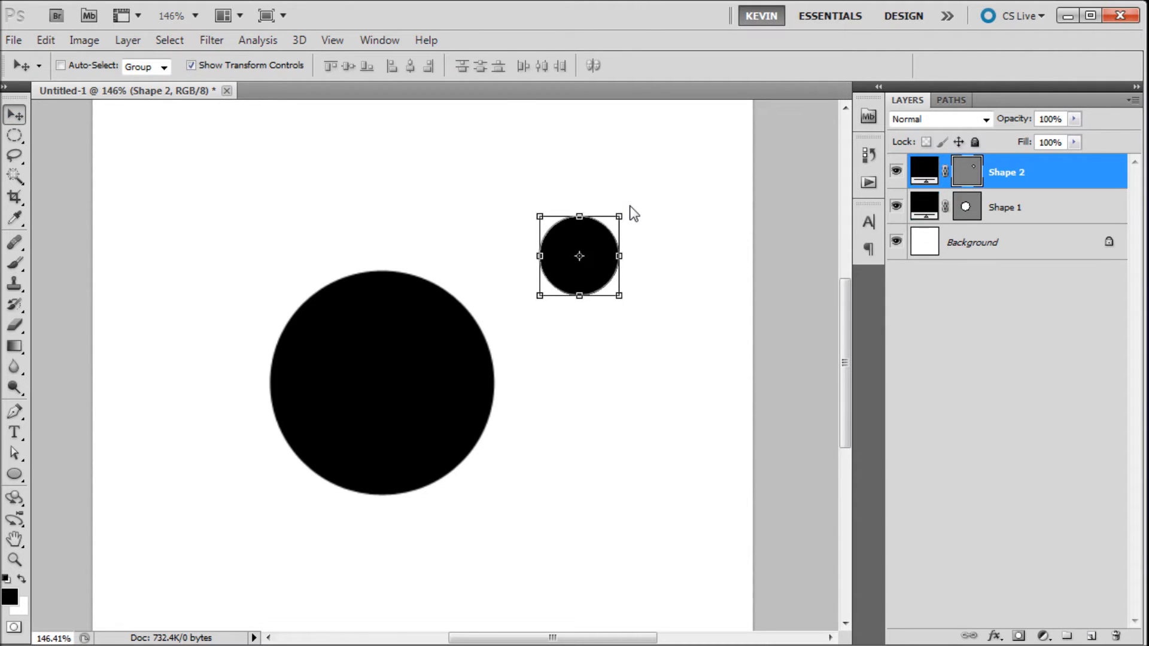
Step: Rotate the small circle's Free Transform box to about 178 degrees around its own centre
mouse_move(631, 205)
mouse_down()
mouse_move(503, 272)
mouse_move(518, 245)
mouse_move(541, 305)
mouse_up()
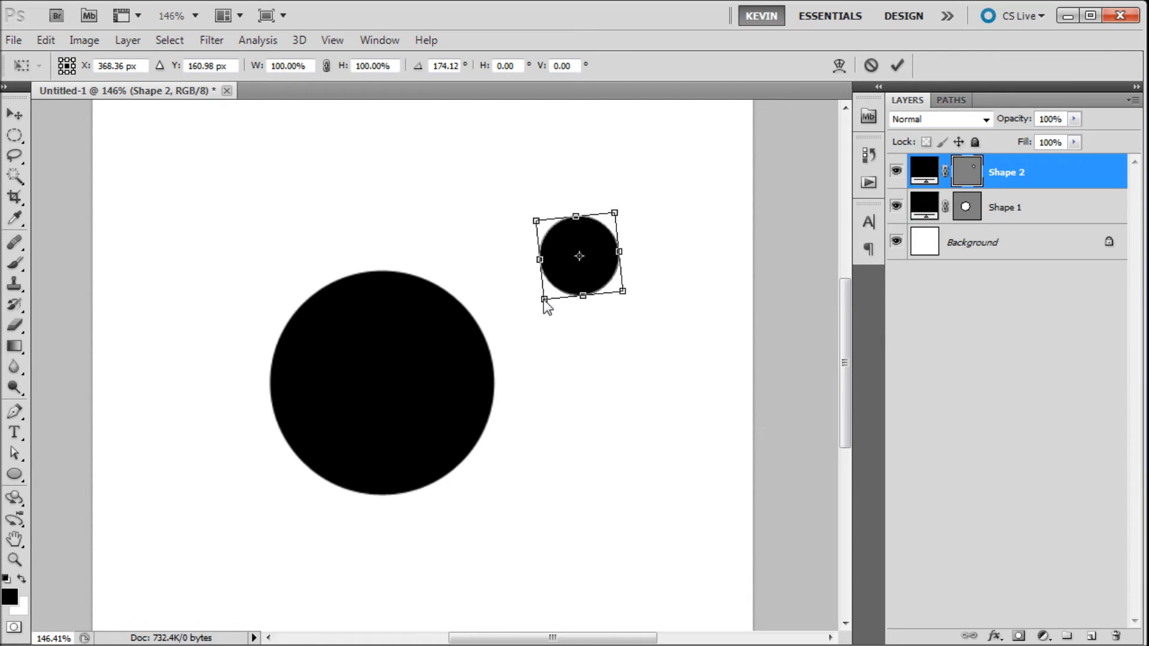
drag(541, 305, 542, 310)
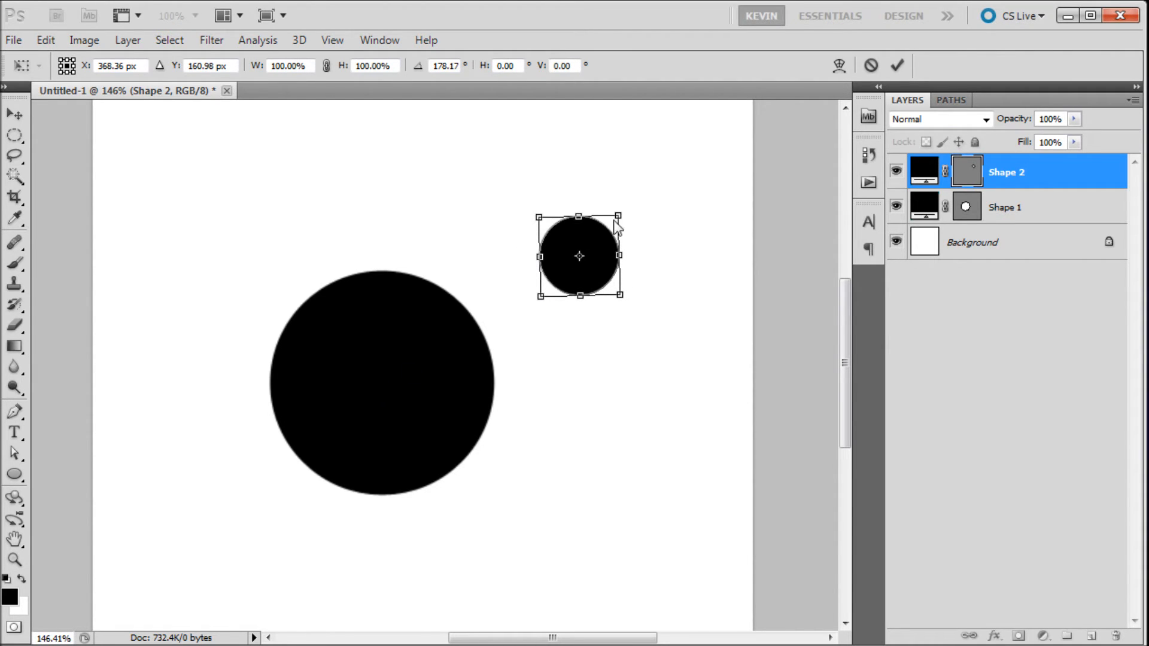
scroll(597, 232, up, 3)
scroll(597, 233, up, 2)
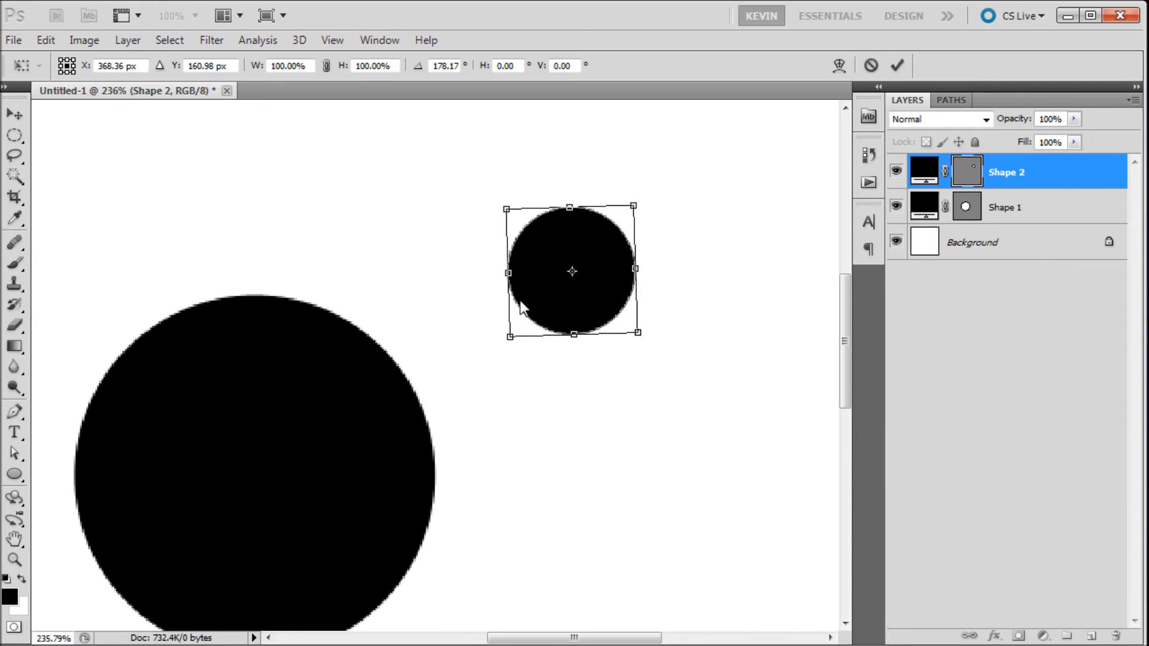
Step: Drag the transform reference point from the small circle's centre onto the large circle's centre
drag(572, 272, 252, 469)
scroll(333, 371, down, 1)
scroll(333, 371, down, 2)
scroll(325, 368, down, 1)
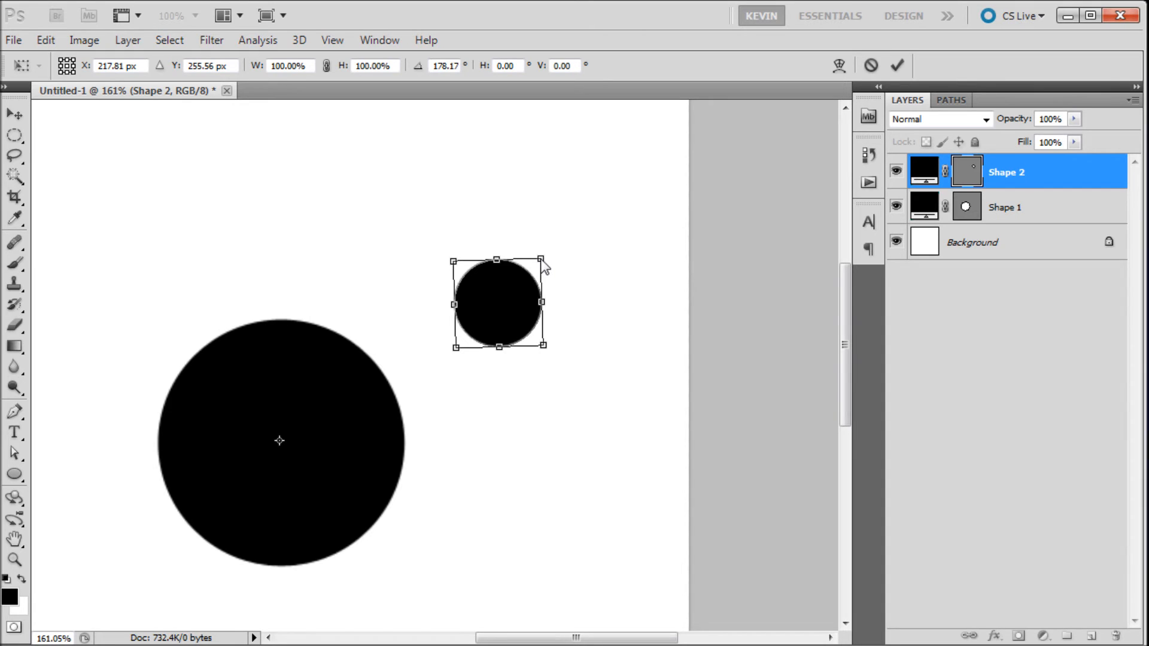
Step: Rotate Shape 2 around the relocated pivot to about -149 degrees, placing it above the large circle
mouse_move(553, 257)
mouse_down()
mouse_move(274, 220)
mouse_move(200, 347)
mouse_move(266, 293)
mouse_up()
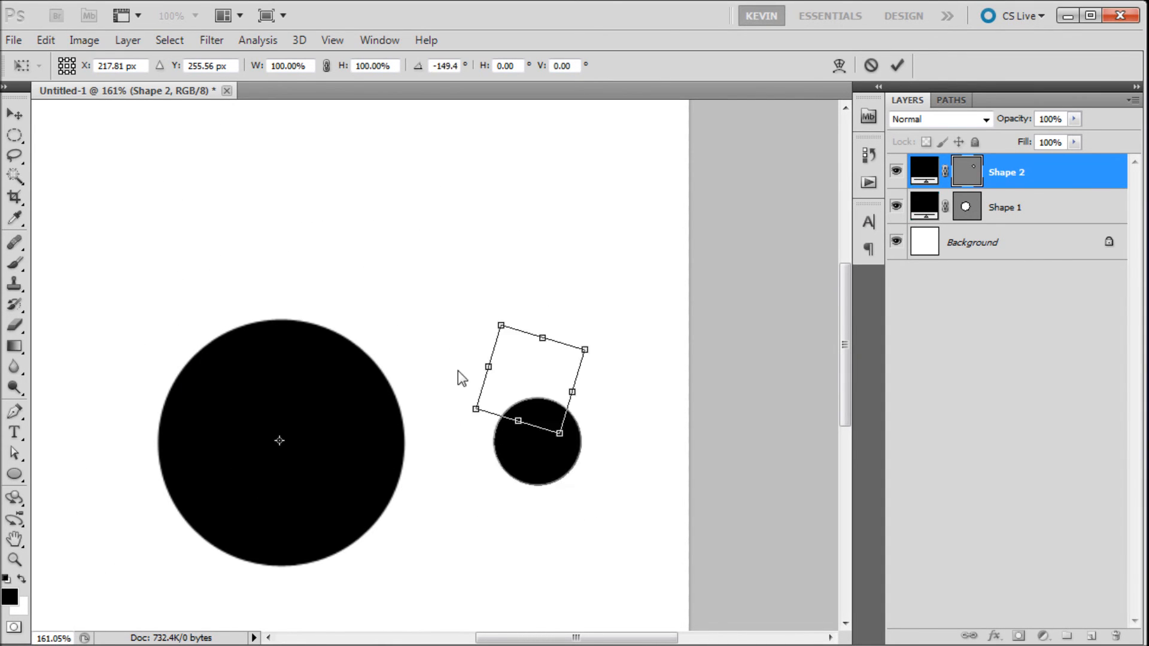